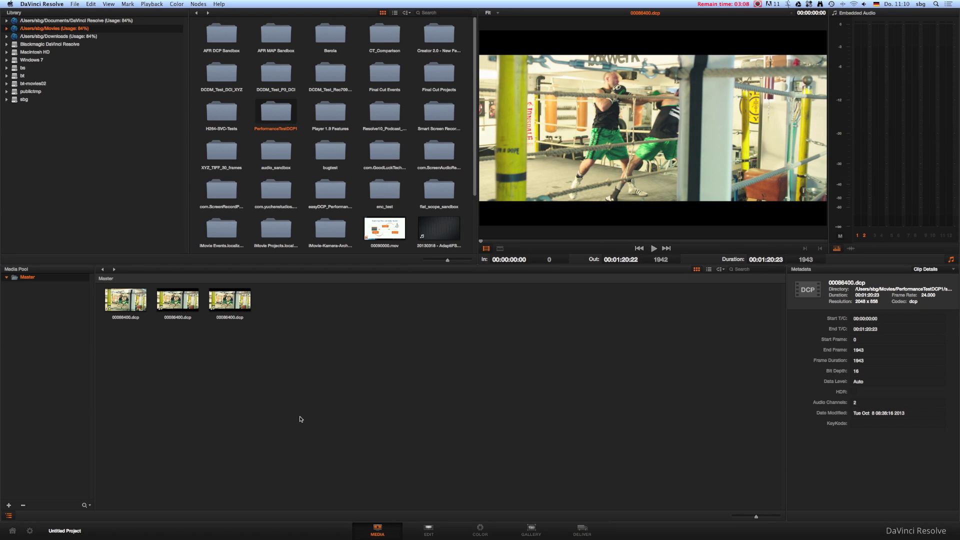
Switch to the Edit page to show the easyDCP Tutorial timeline
left_click(429, 531)
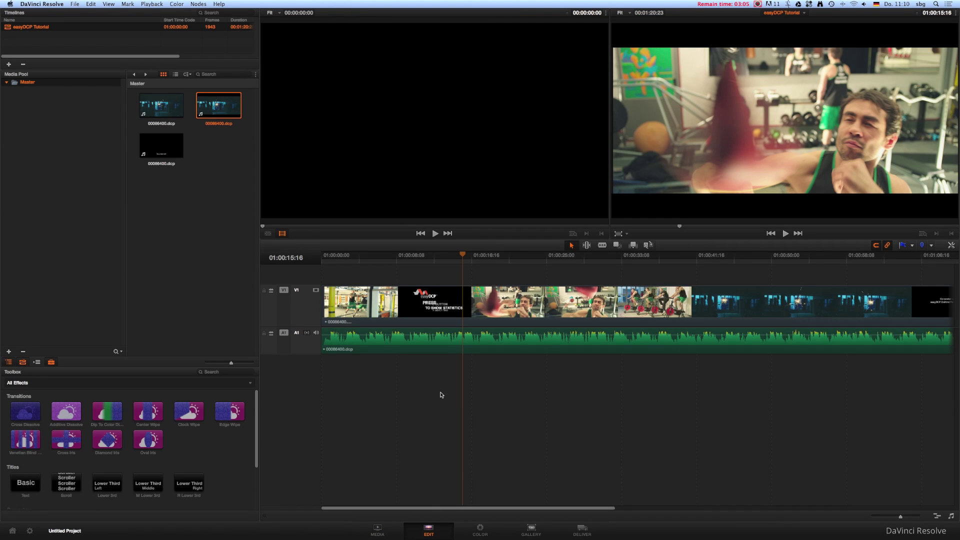
On the Deliver page, set Render to easyDCP and list its codec variants
left_click(582, 531)
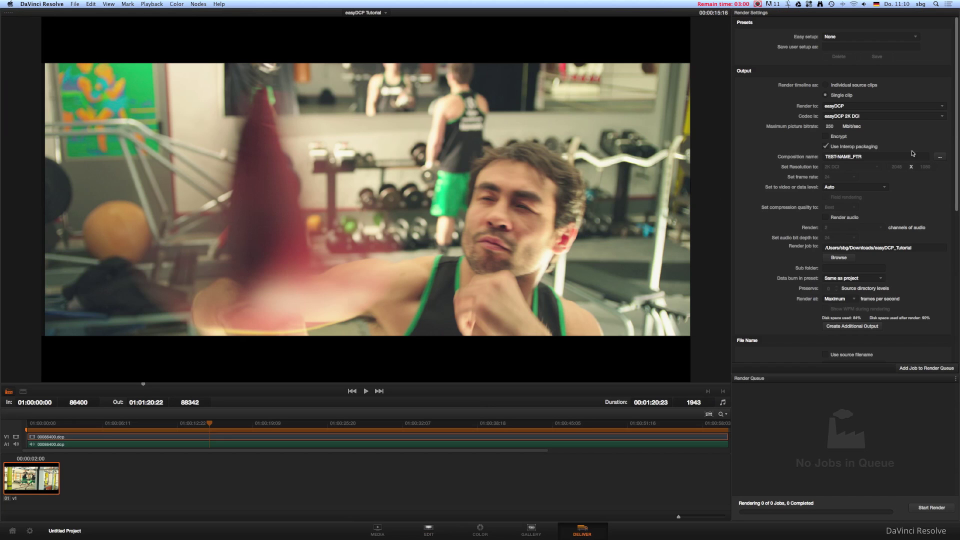
left_click(943, 107)
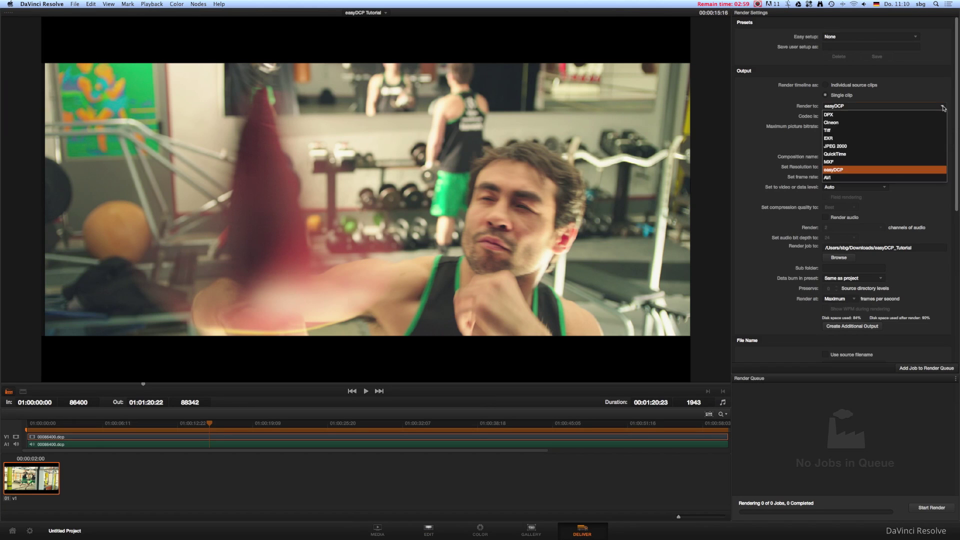
left_click(918, 169)
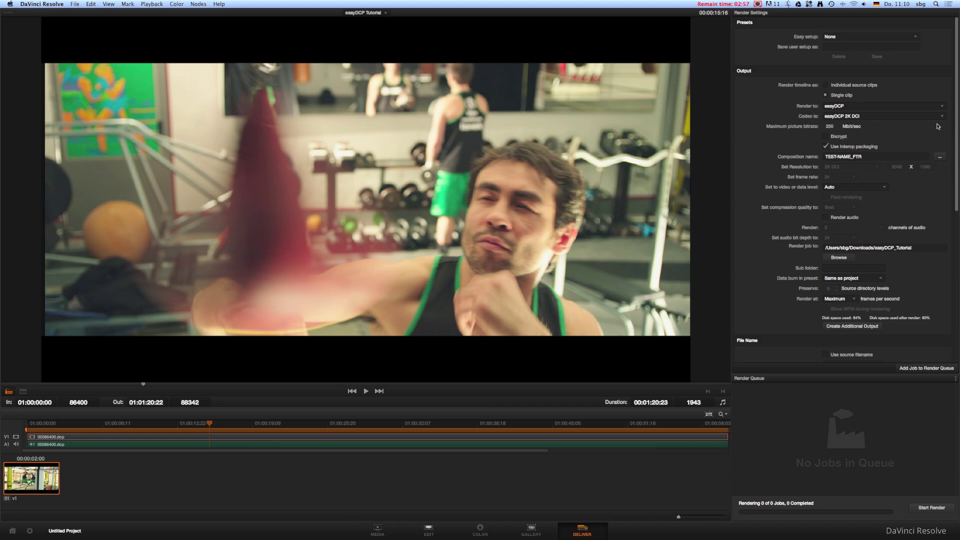
left_click(940, 117)
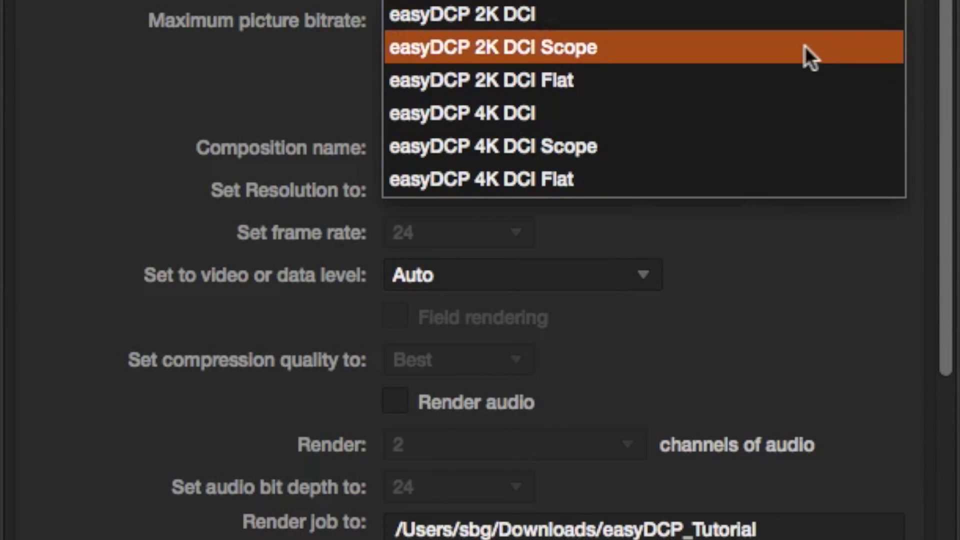
Select easyDCP 2K DCI Scope, leaving Encrypt and Interop packaging unticked
left_click(805, 45)
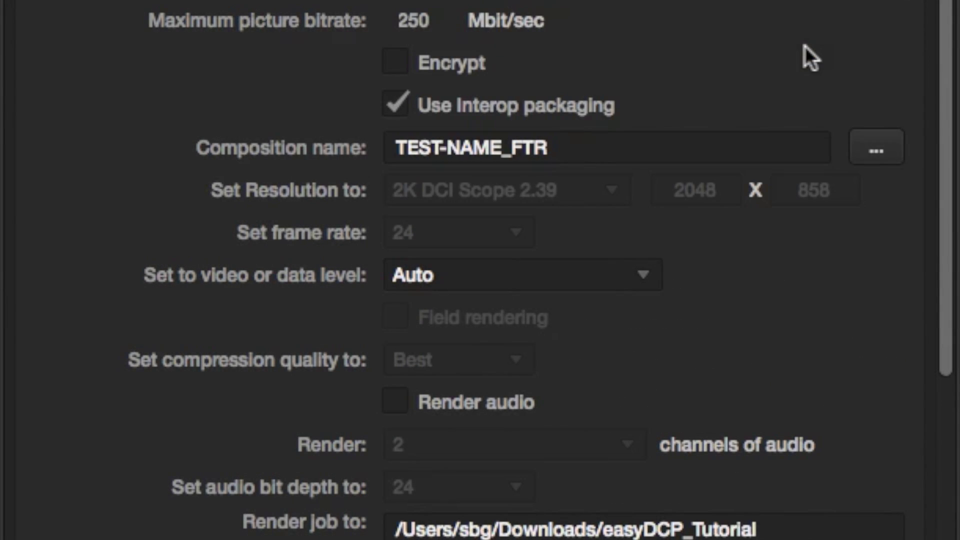
left_click(471, 65)
left_click(472, 65)
left_click(571, 109)
type("-1_FR-XX")
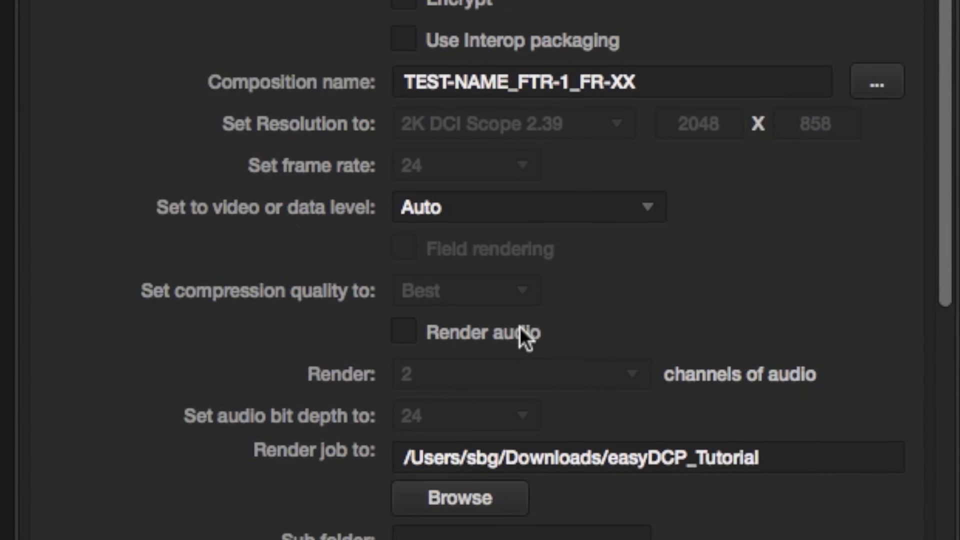
Tick Render audio and keep 2 audio channels
left_click(523, 410)
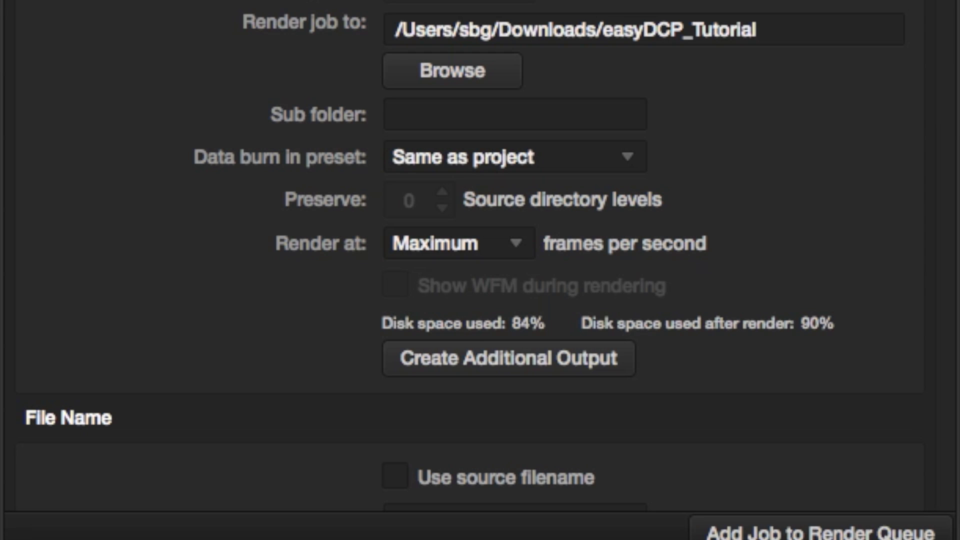
left_click(488, 13)
Add the easyDCP Tutorial job to the render queue and start rendering
left_click(739, 526)
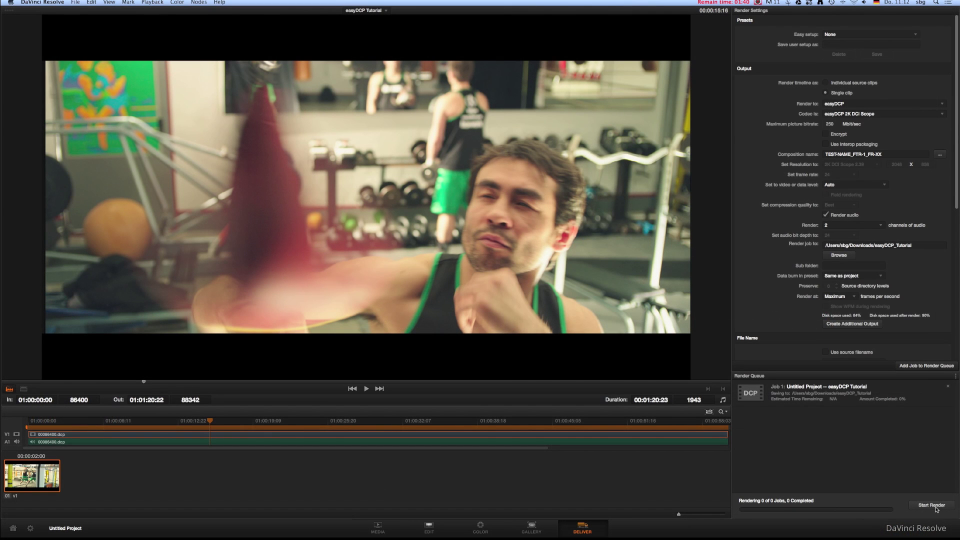
left_click(932, 505)
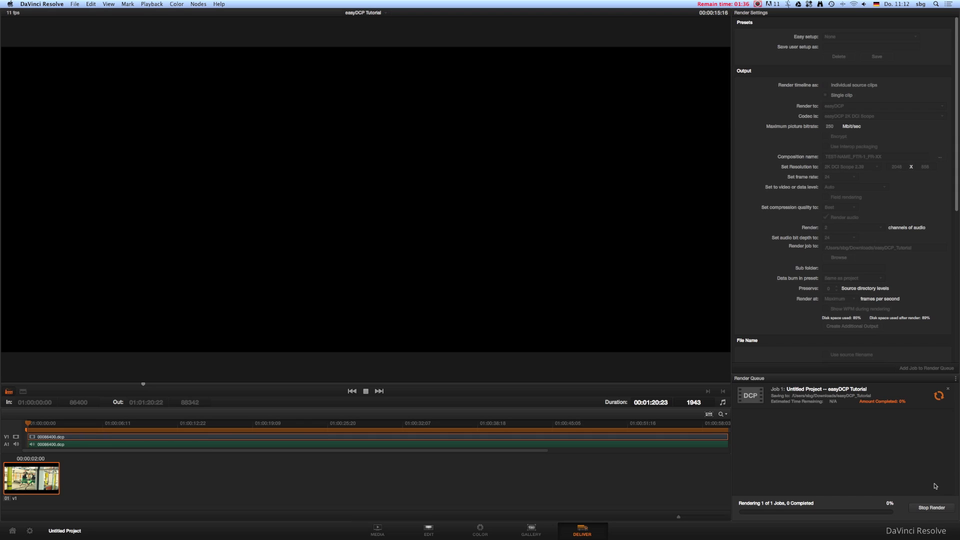